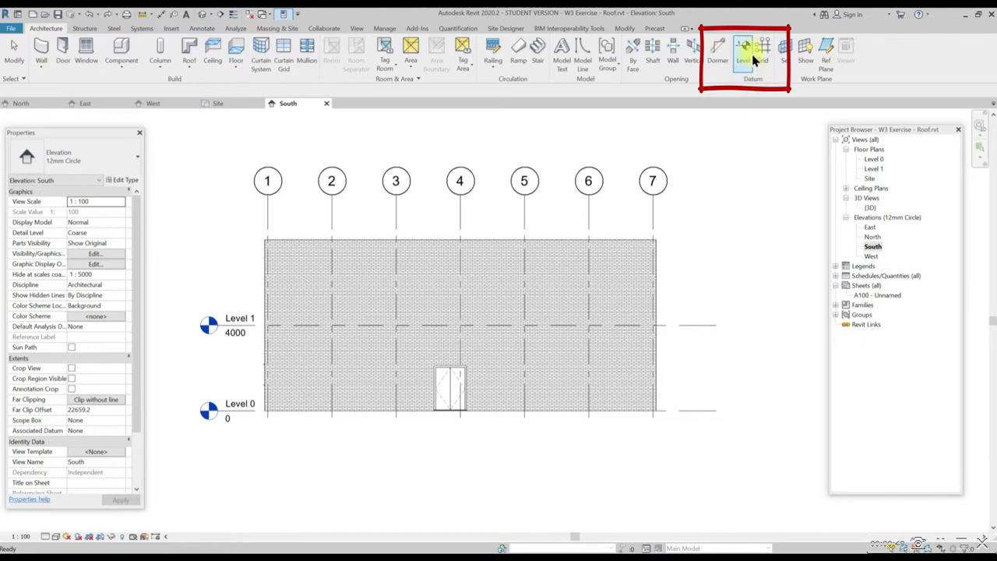
# - Start the Level tool on the South elevation
pyautogui.click(744, 60)
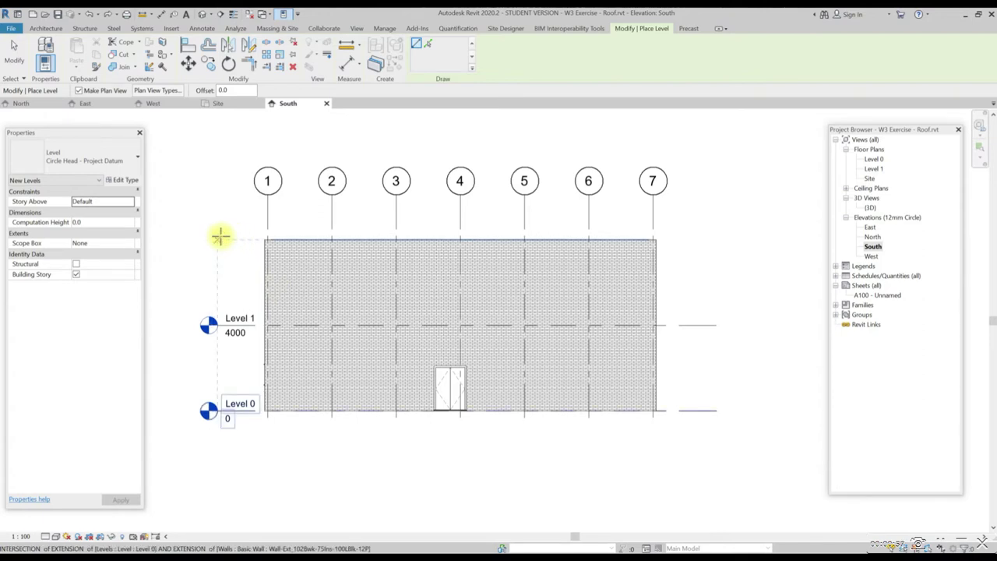
# - Draw Level 4 at elevation 8000, from the left wall top to past the right end
pyautogui.click(221, 237)
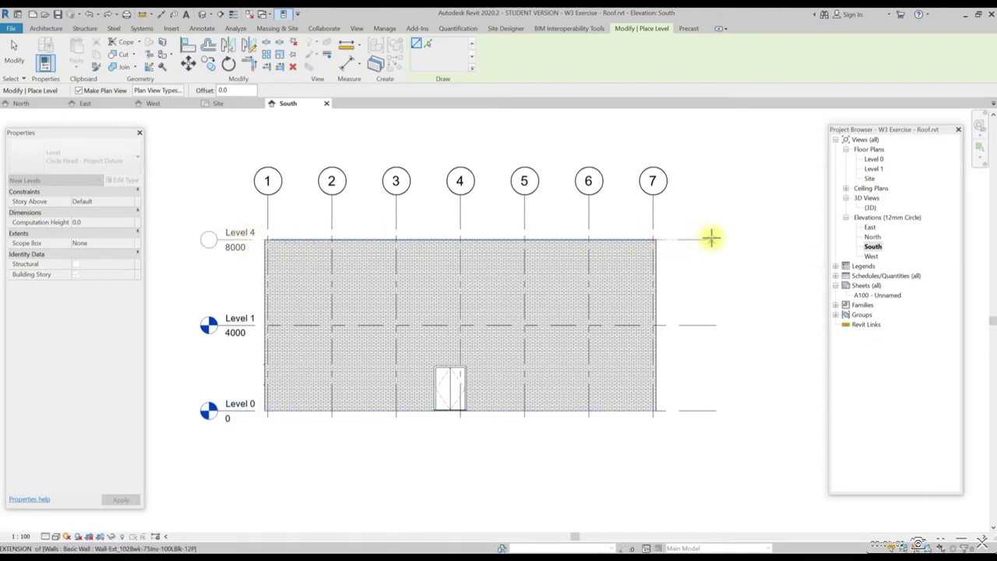
pyautogui.click(716, 238)
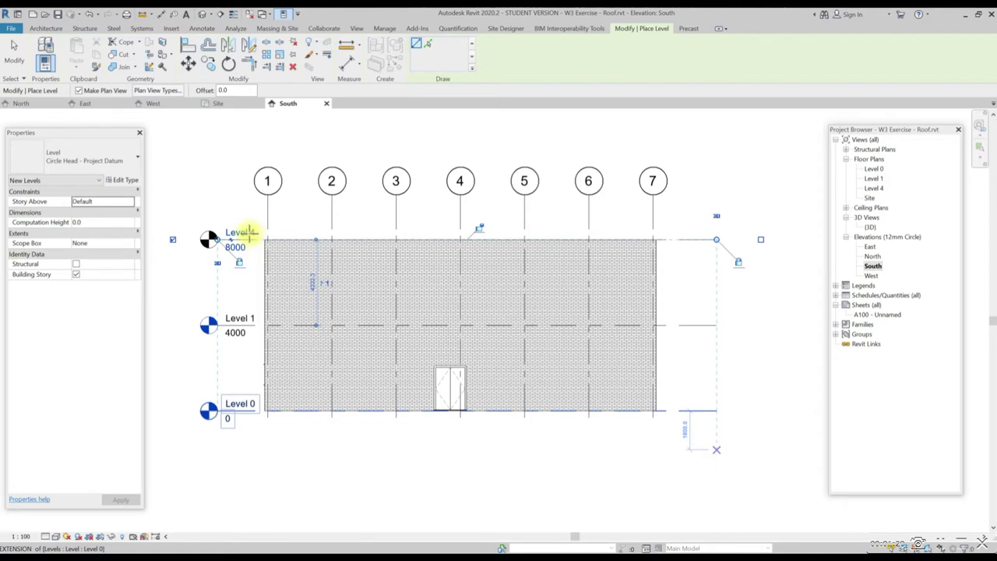
# - Rename Level 4 to 'Roof' so its floor plan is also named Roof
pyautogui.click(255, 234)
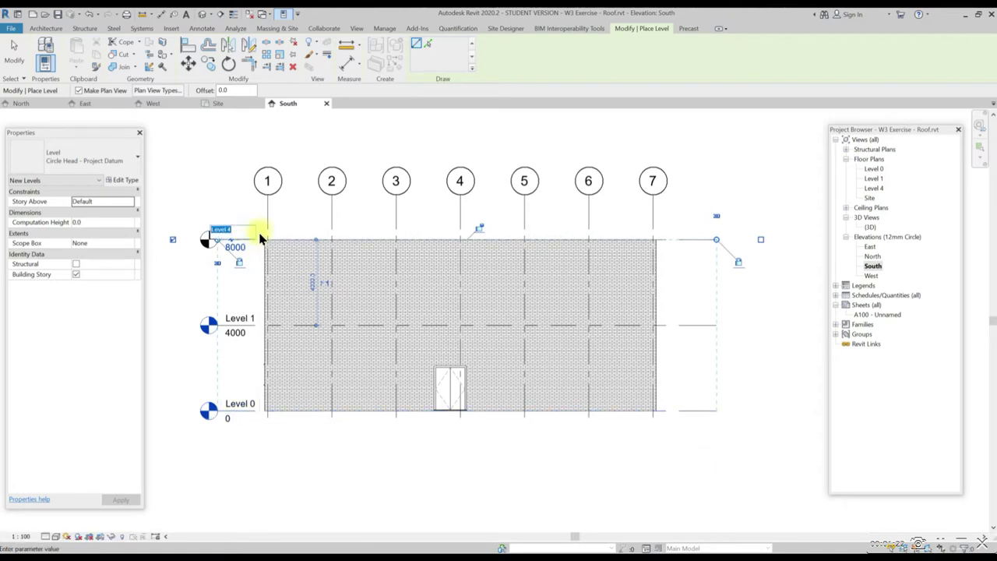
pyautogui.write('Roof')
pyautogui.click(190, 279)
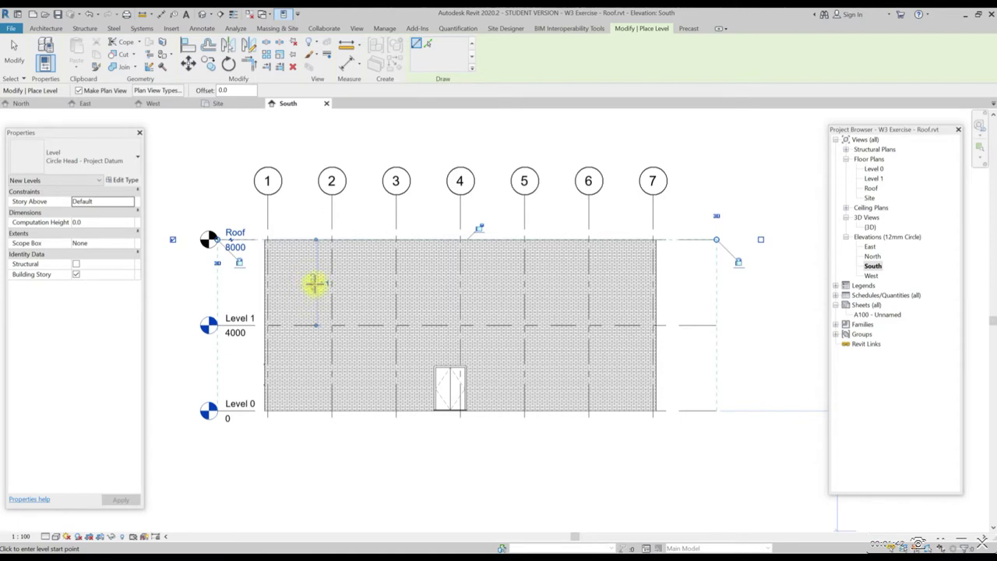
pyautogui.click(314, 282)
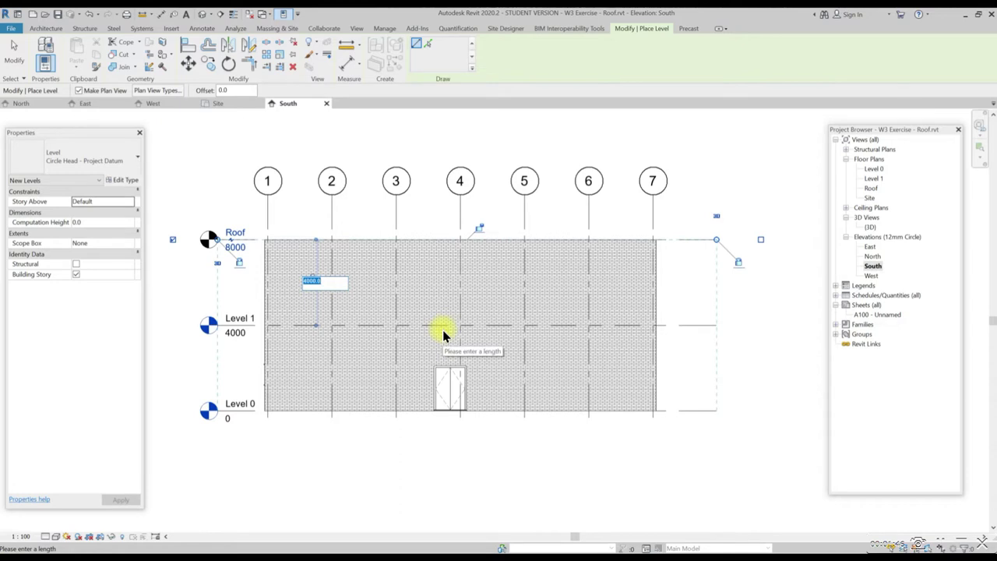
# - Set the Roof level 8000 above Level 1, to elevation 12000, and end level placement
pyautogui.write('800')
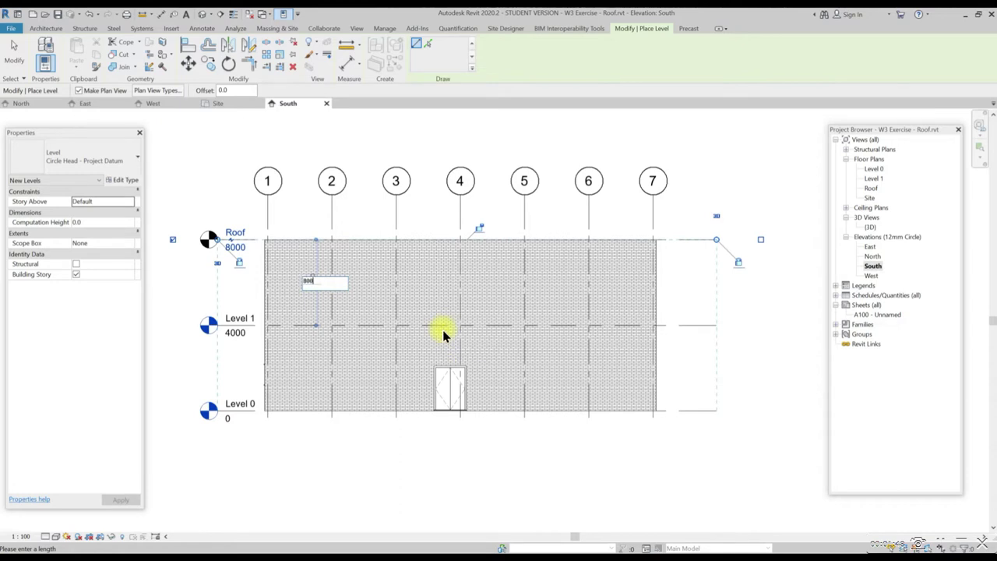
pyautogui.write('0')
pyautogui.press('Return')
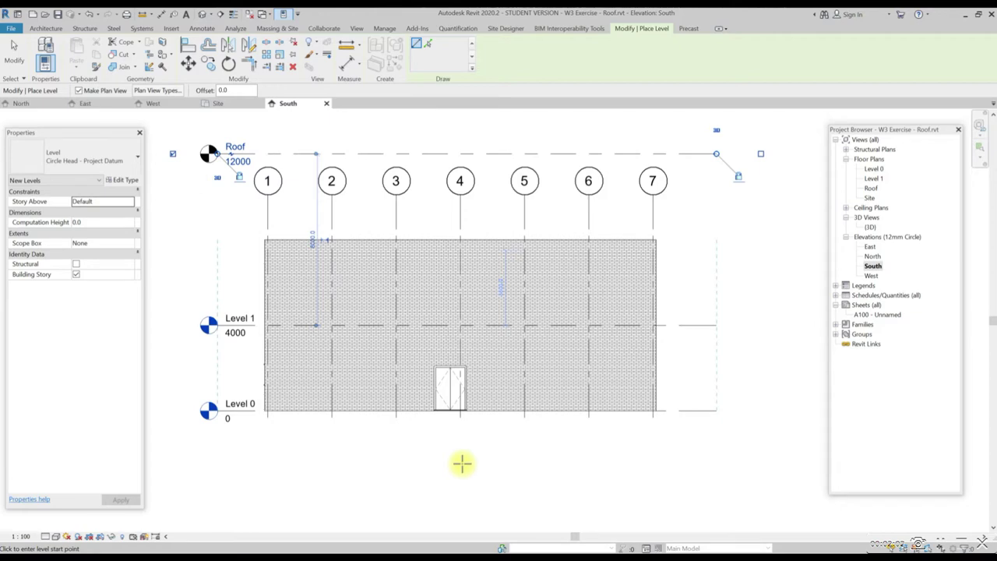
pyautogui.press('Escape')
# - Set the Unconnected Height of every wall in the project to 12000
pyautogui.click(478, 271)
pyautogui.rightClick(483, 278)
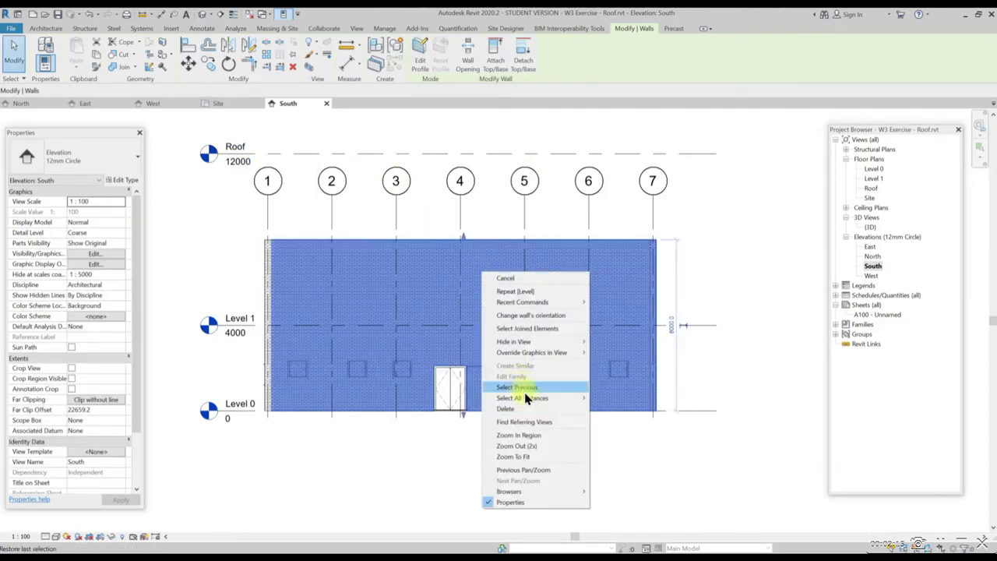
pyautogui.moveTo(525, 397)
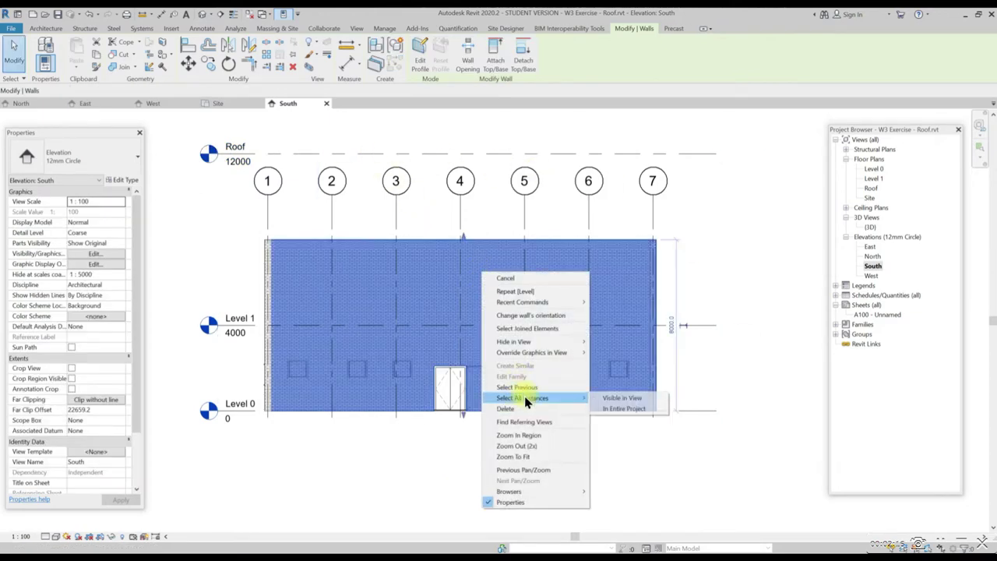
pyautogui.click(630, 408)
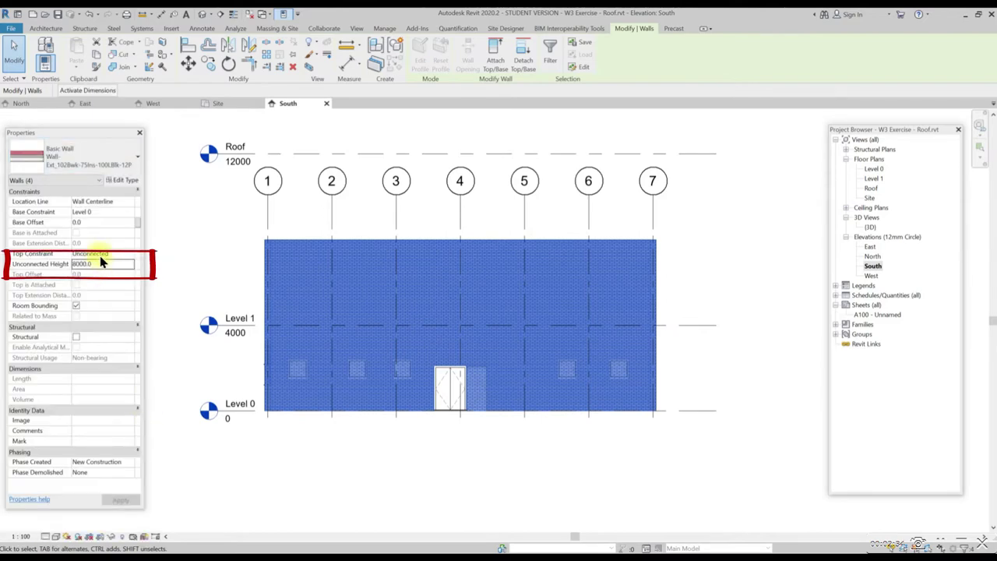
pyautogui.click(98, 264)
pyautogui.click(97, 265)
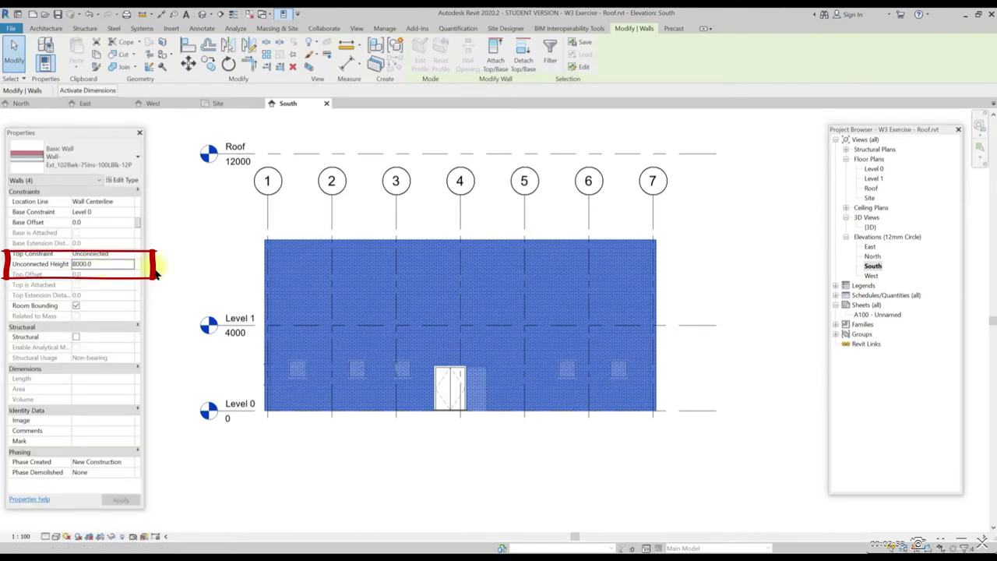
pyautogui.doubleClick(101, 264)
pyautogui.write('12000')
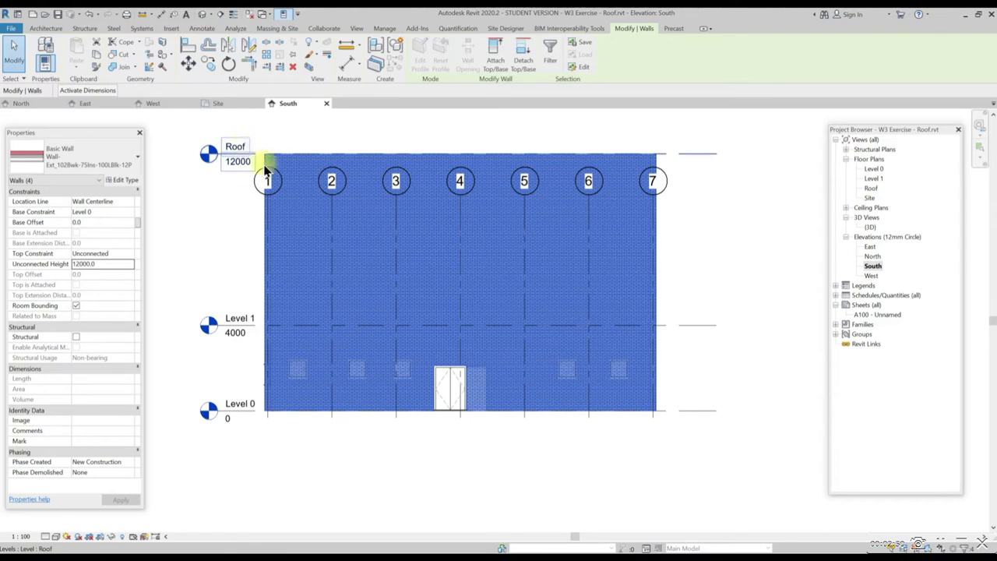
pyautogui.click(343, 434)
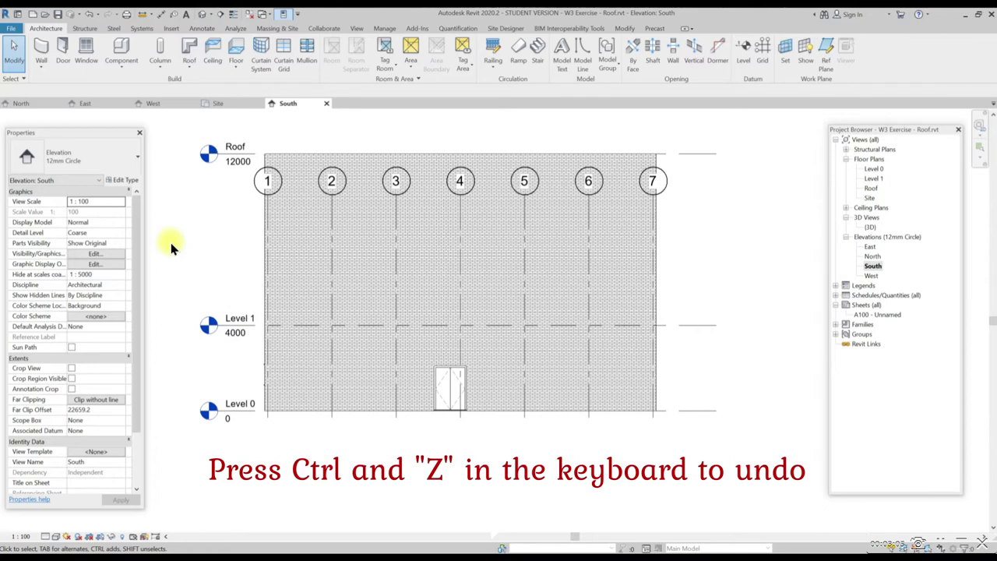
# - Undo the wall height and Roof level changes, returning Roof to 8000
pyautogui.click(91, 16)
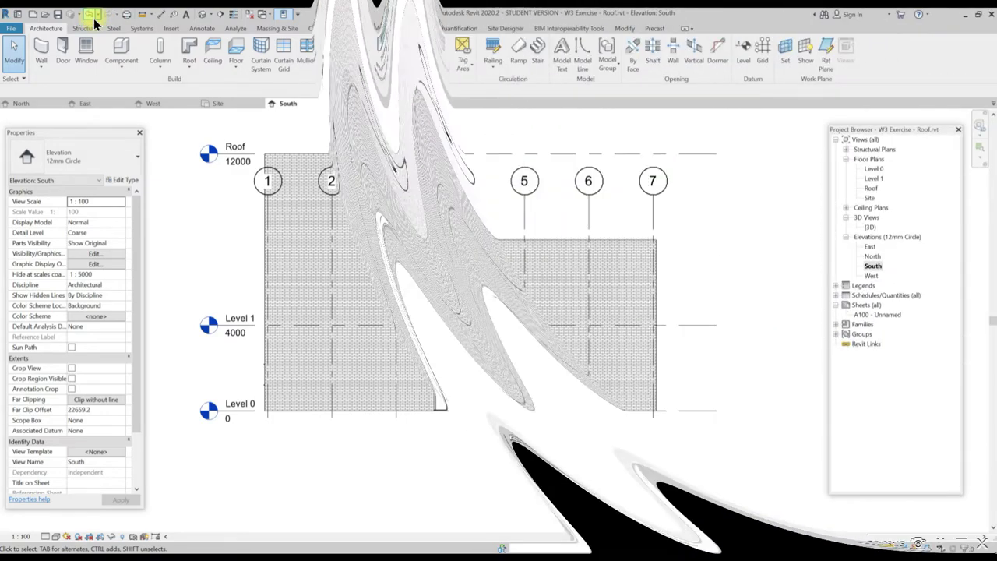
pyautogui.click(91, 15)
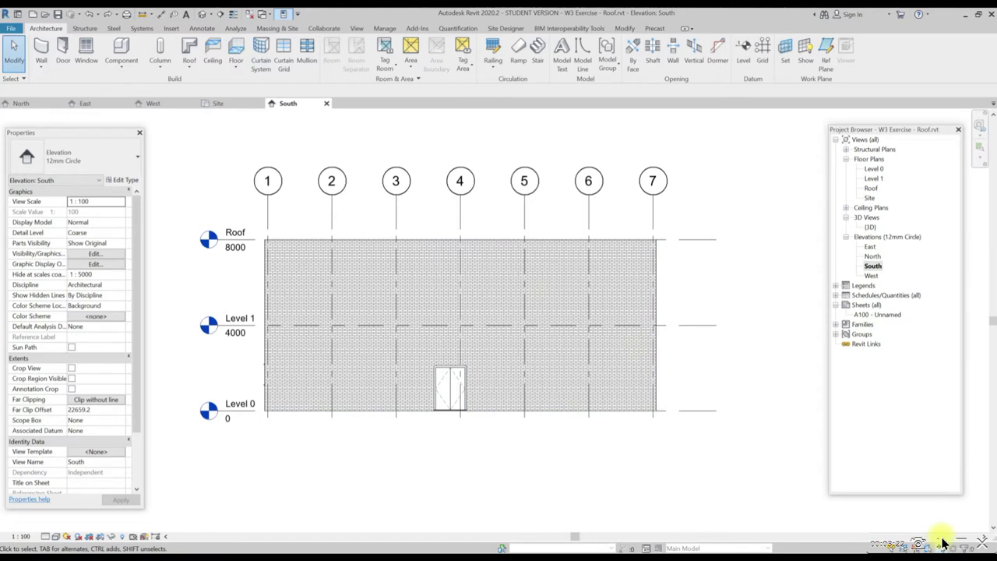
pyautogui.click(871, 189)
# - Open the Roof floor plan and set its underlay from Level 0 up to Roof
pyautogui.doubleClick(873, 188)
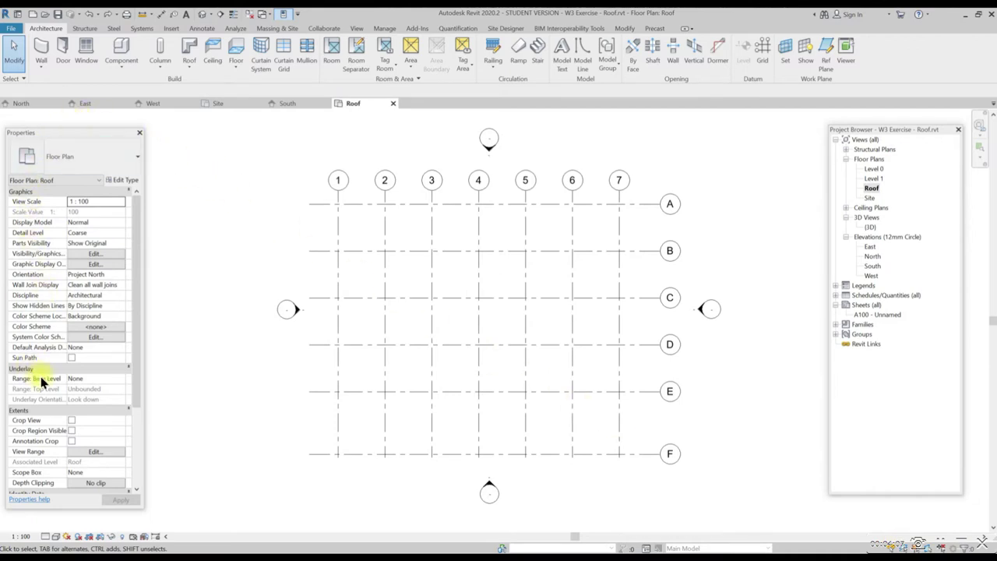
pyautogui.click(81, 380)
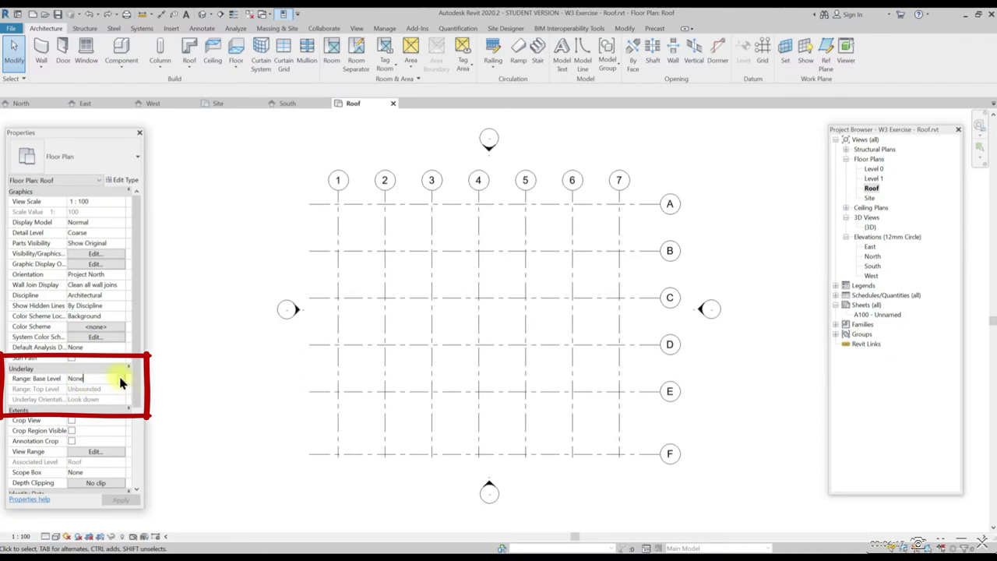
pyautogui.click(120, 379)
pyautogui.click(116, 394)
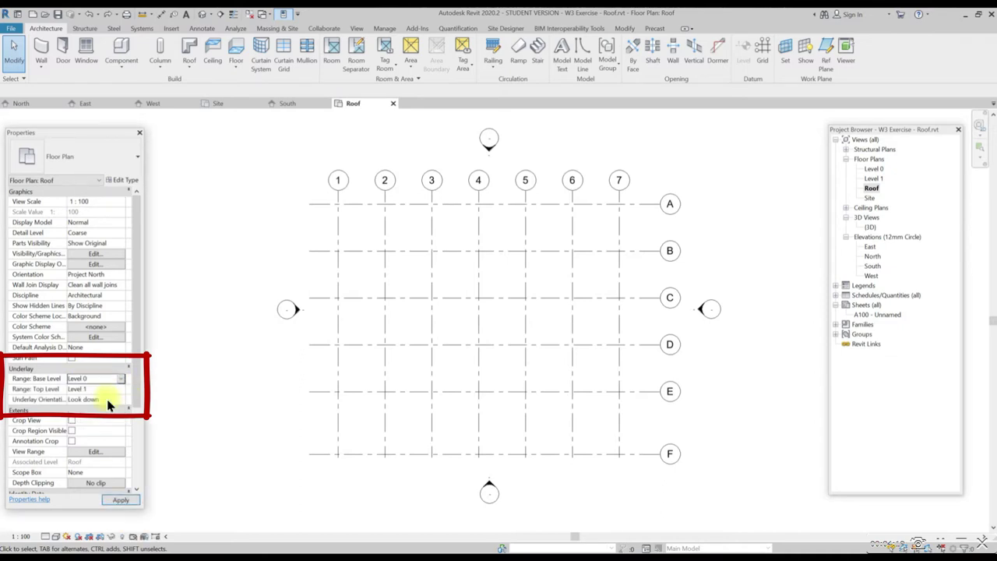
pyautogui.click(114, 389)
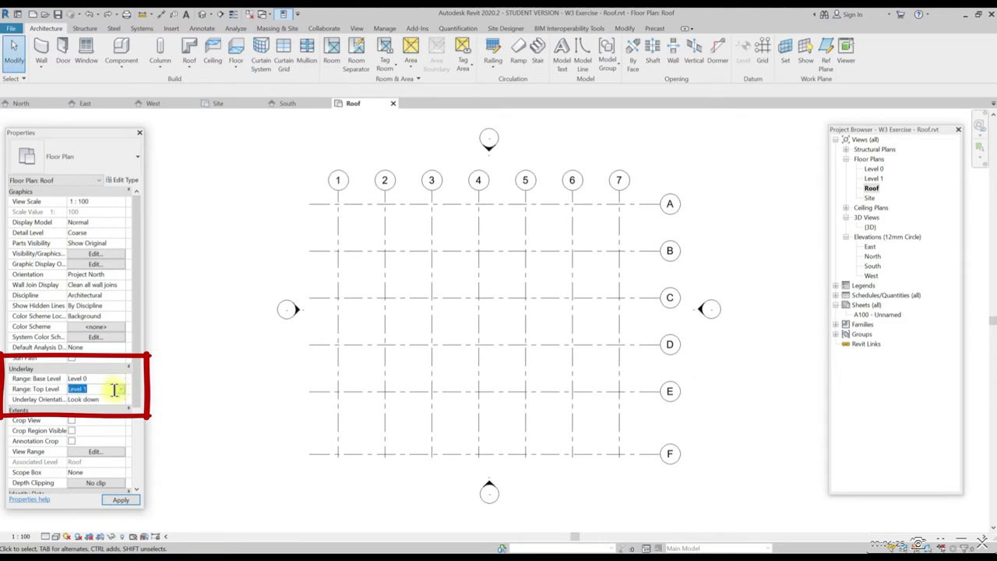
pyautogui.click(121, 388)
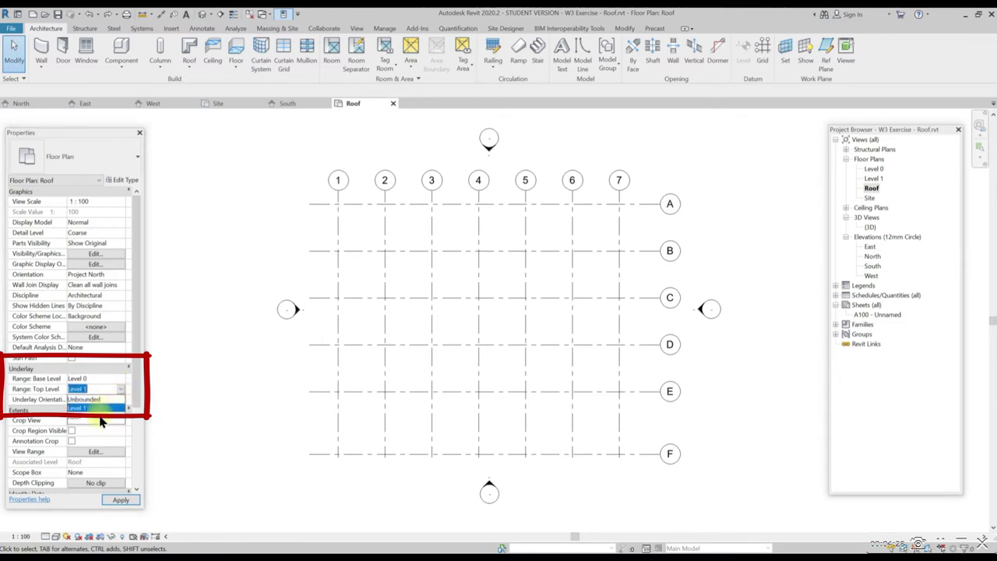
pyautogui.click(103, 417)
pyautogui.click(121, 501)
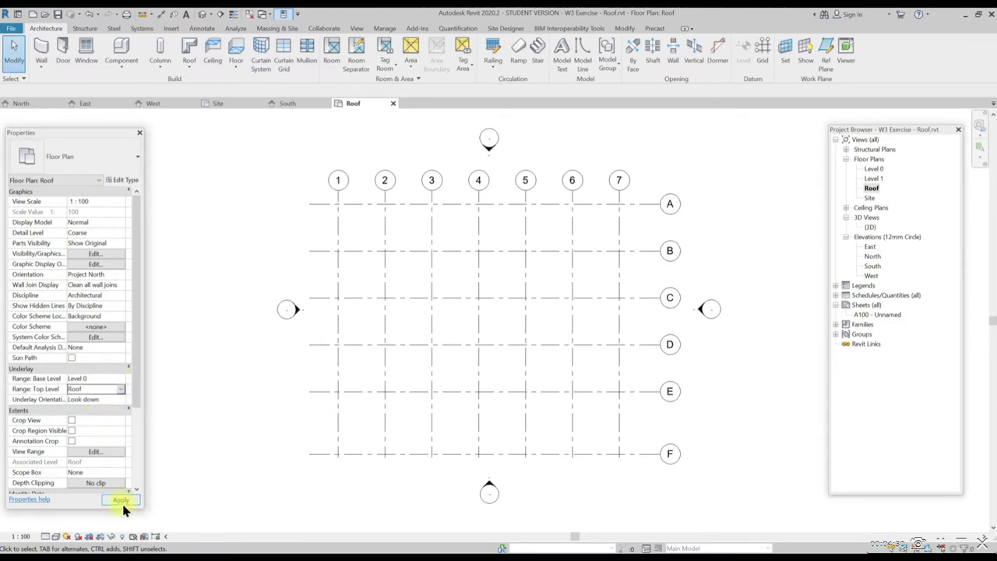
pyautogui.click(126, 500)
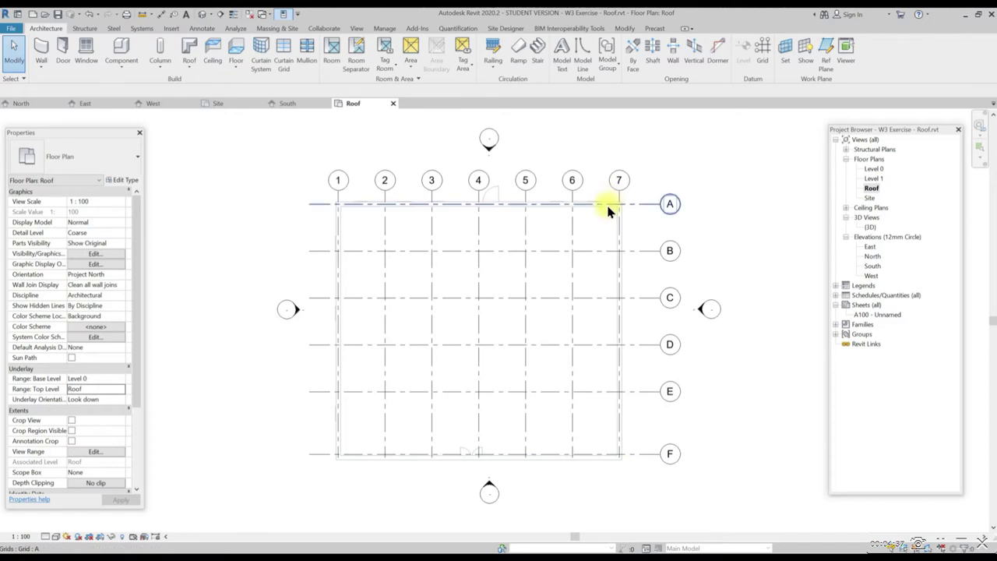
# - Hide the Grids category in the Roof plan view using grid lines 5 and B
pyautogui.click(525, 191)
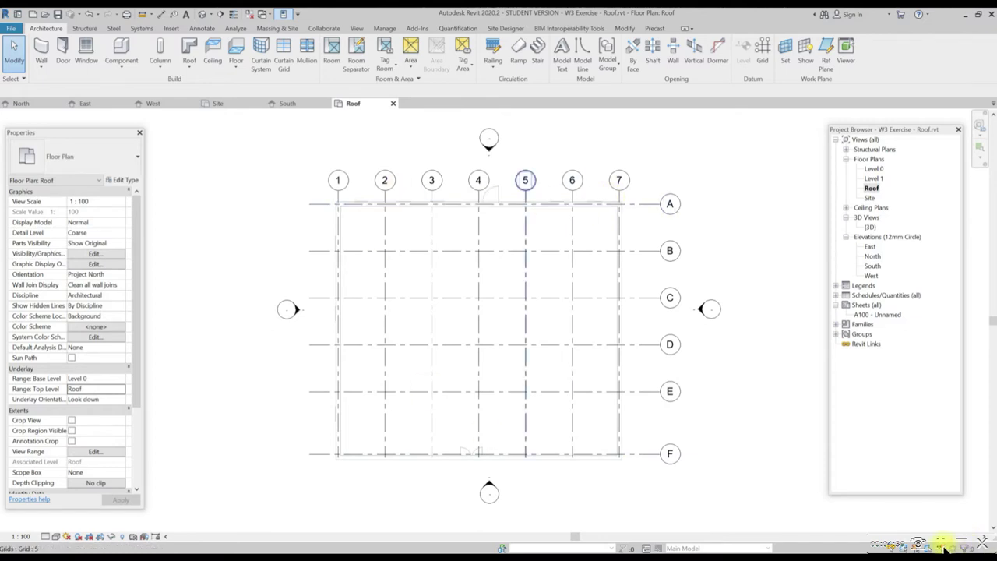
pyautogui.click(641, 251)
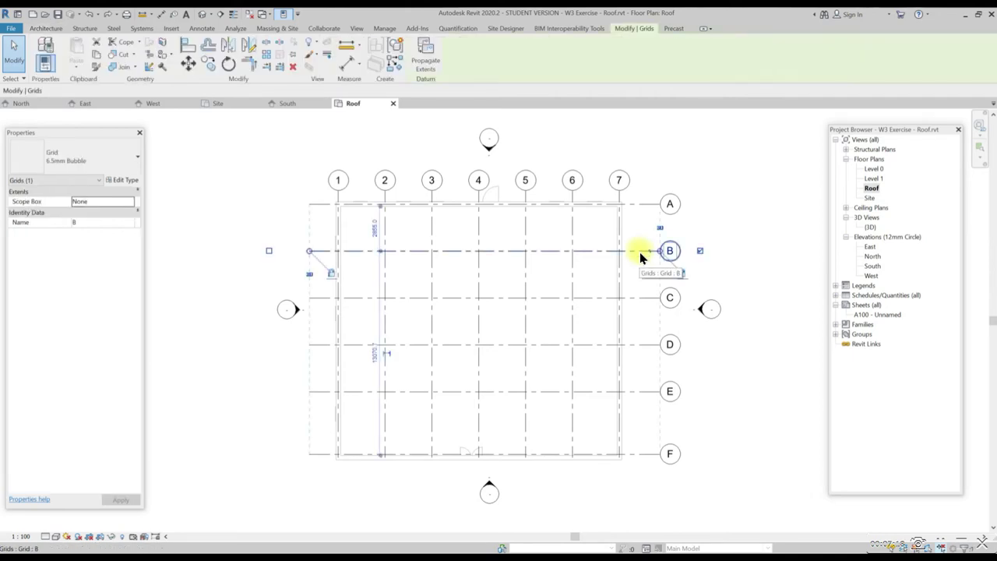
pyautogui.rightClick(640, 252)
pyautogui.moveTo(675, 343)
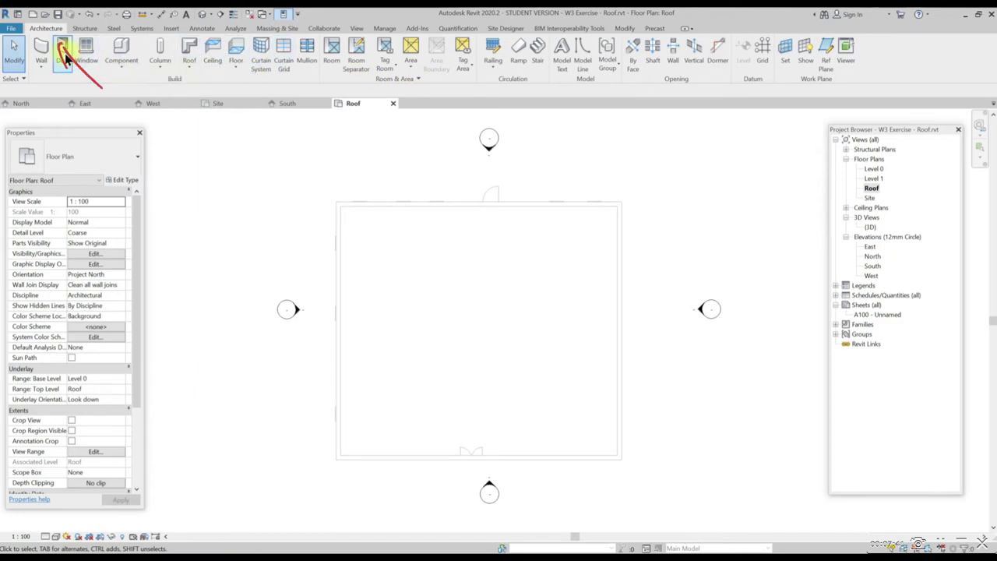
# - Start a Roof by Footprint with an overhang of 300
pyautogui.click(189, 69)
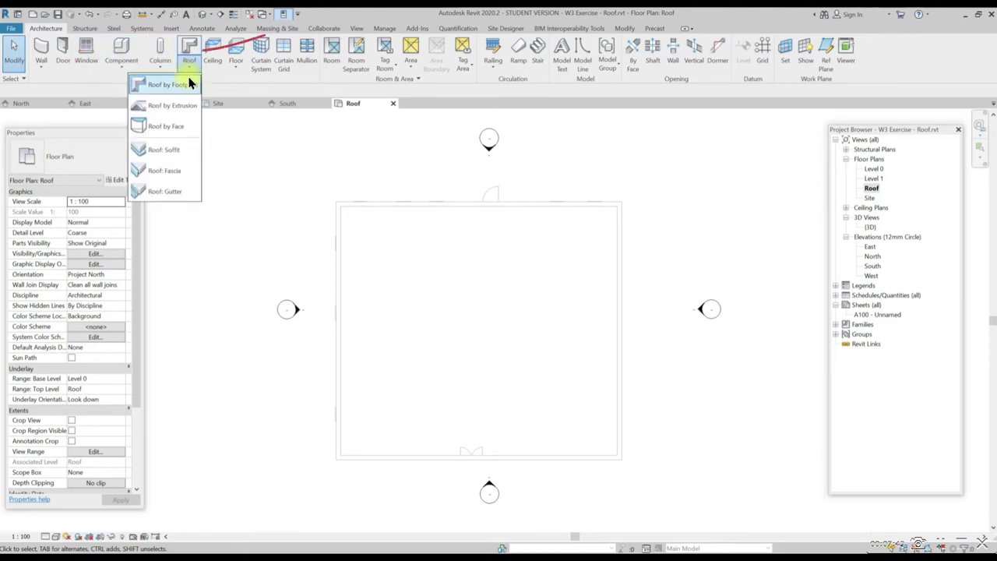
pyautogui.click(185, 85)
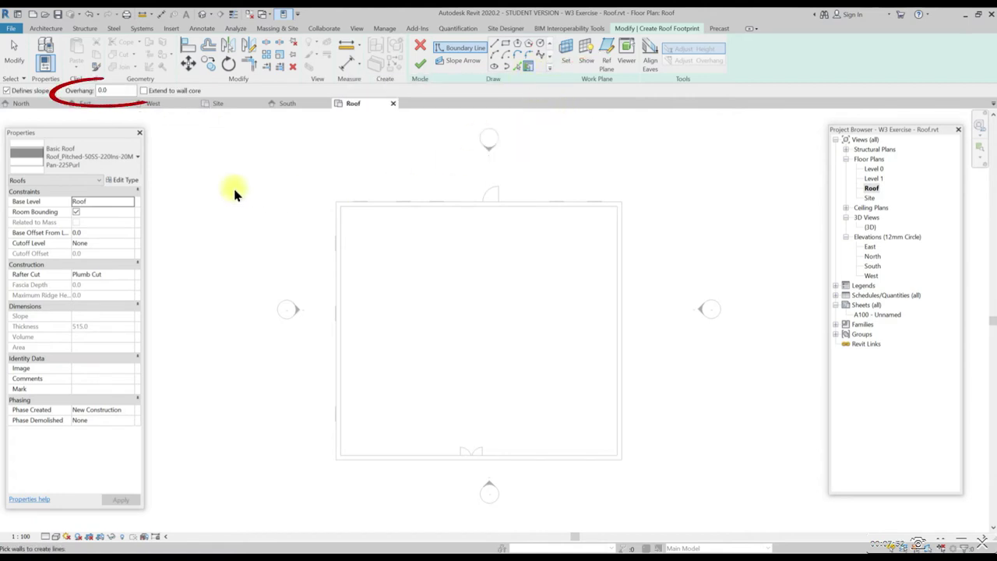
pyautogui.click(115, 90)
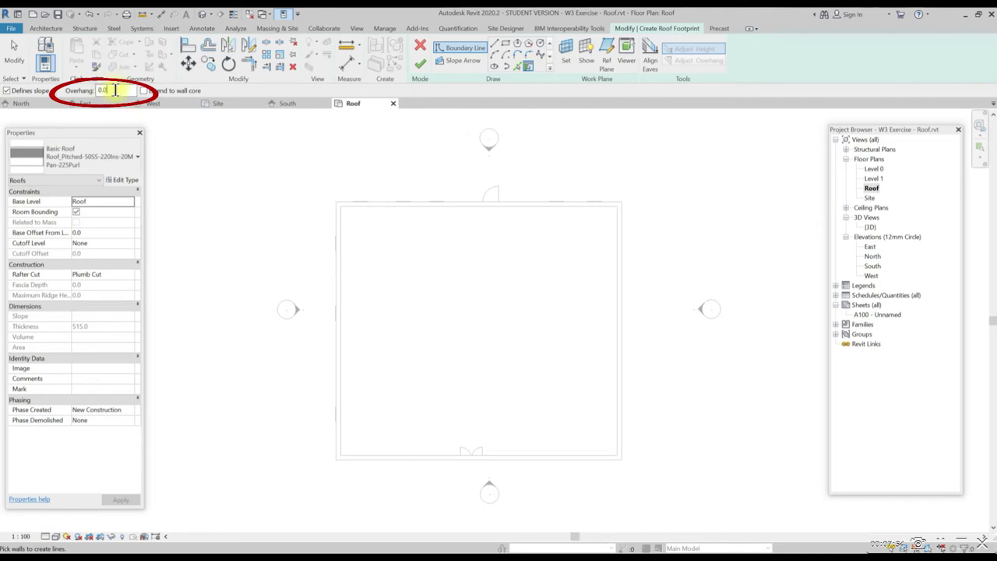
pyautogui.doubleClick(115, 91)
pyautogui.write('3')
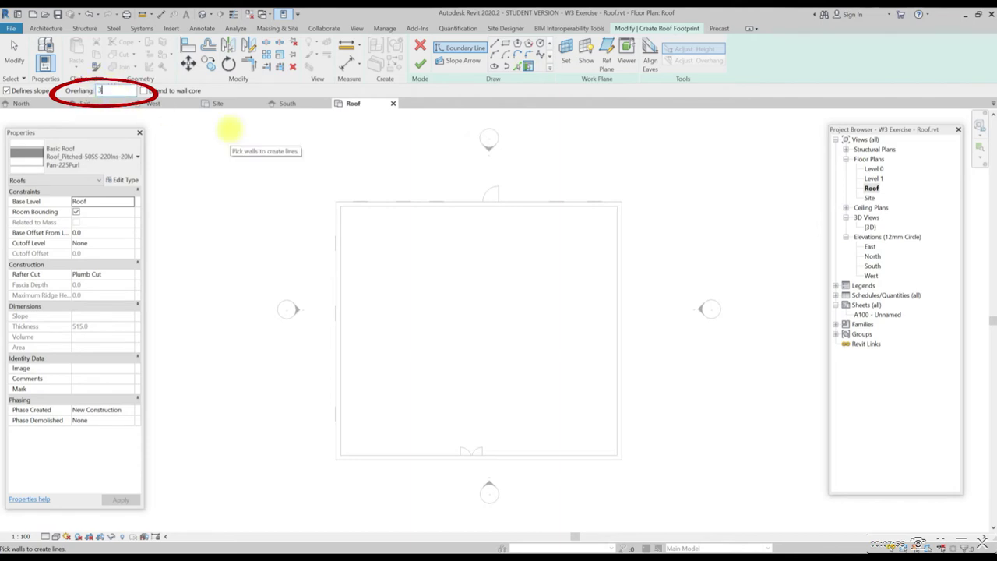
pyautogui.write('00')
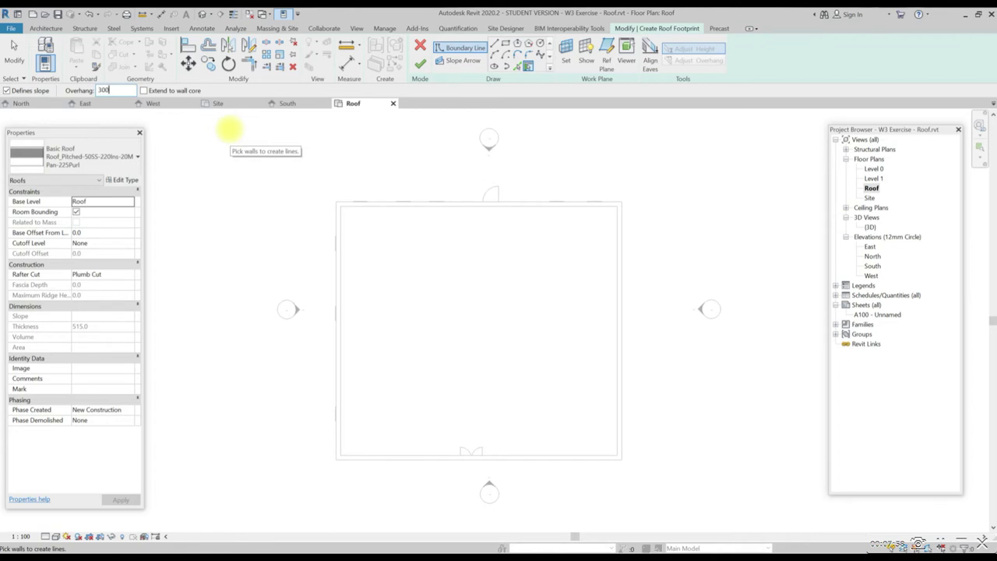
pyautogui.press('Return')
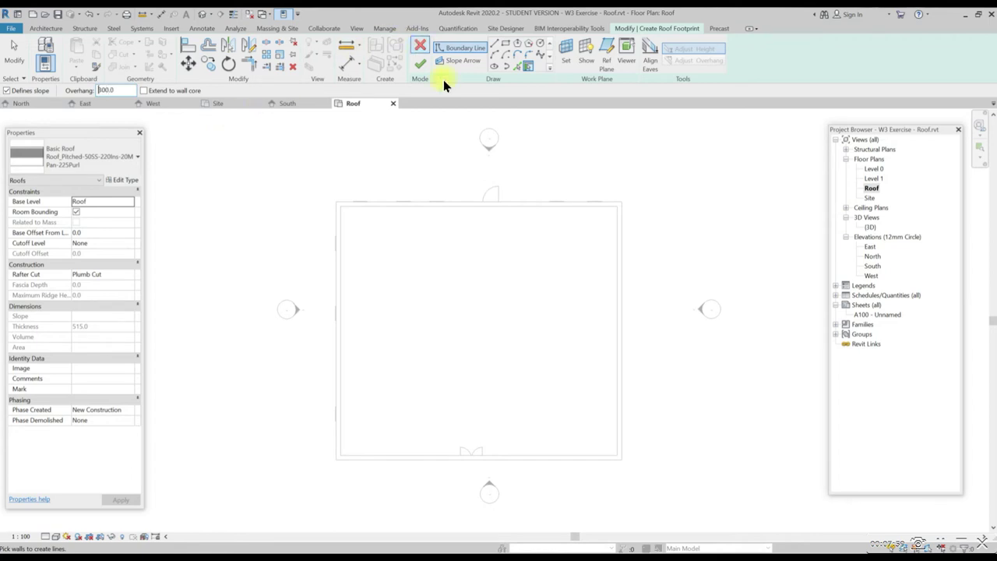
# - Pick the top, right, bottom and left walls as 30° roof edges and finish the sketch
pyautogui.click(457, 203)
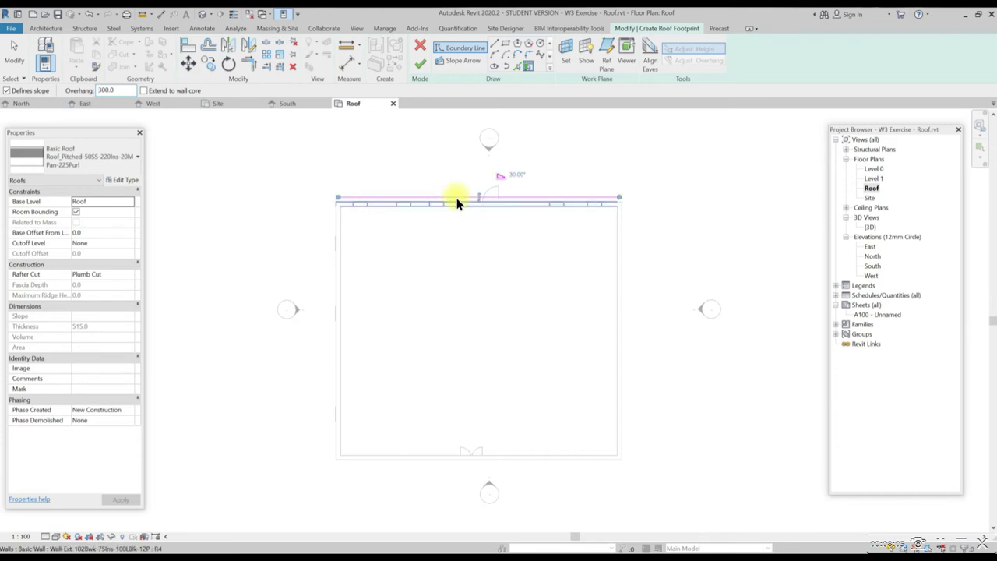
pyautogui.click(628, 282)
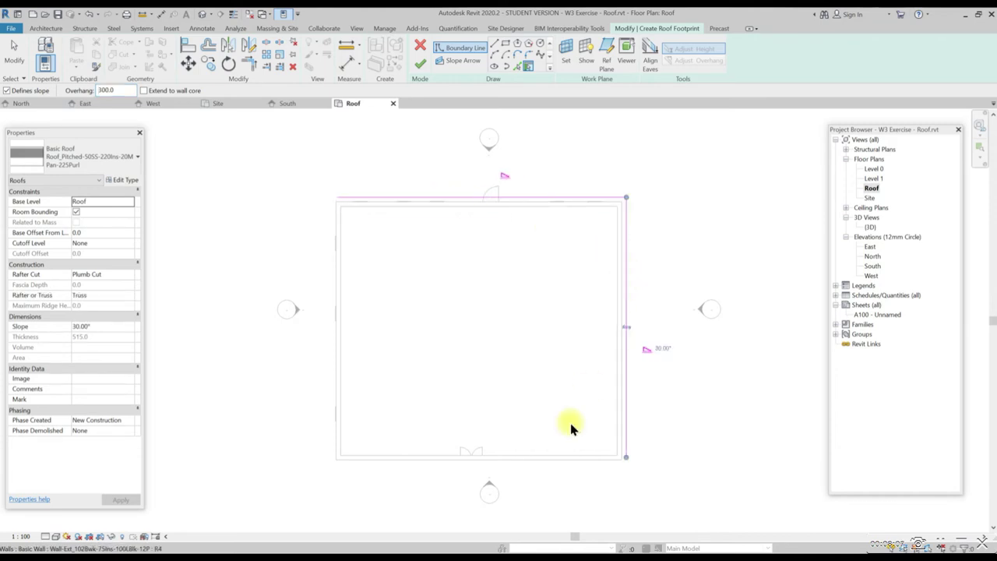
pyautogui.click(514, 465)
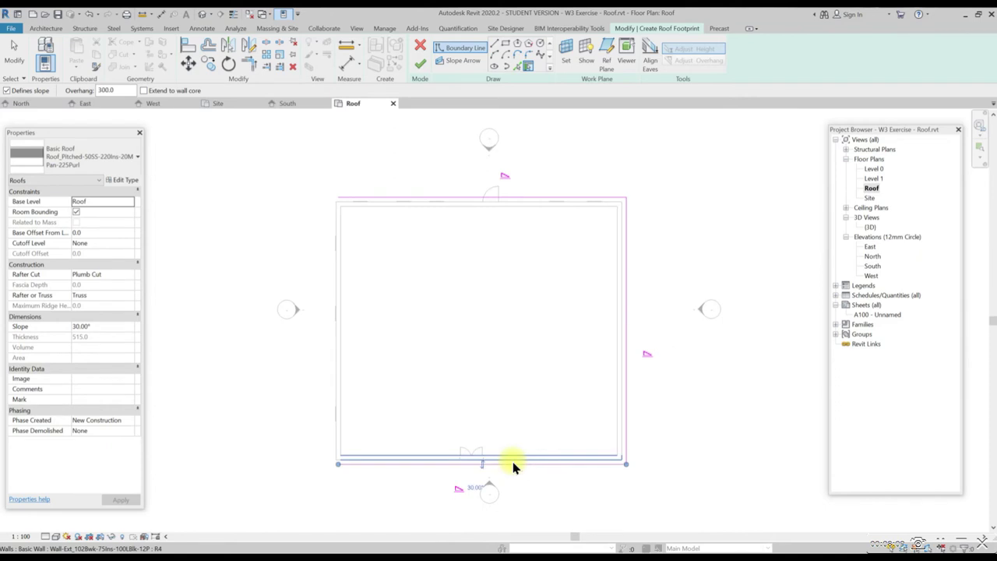
pyautogui.click(334, 353)
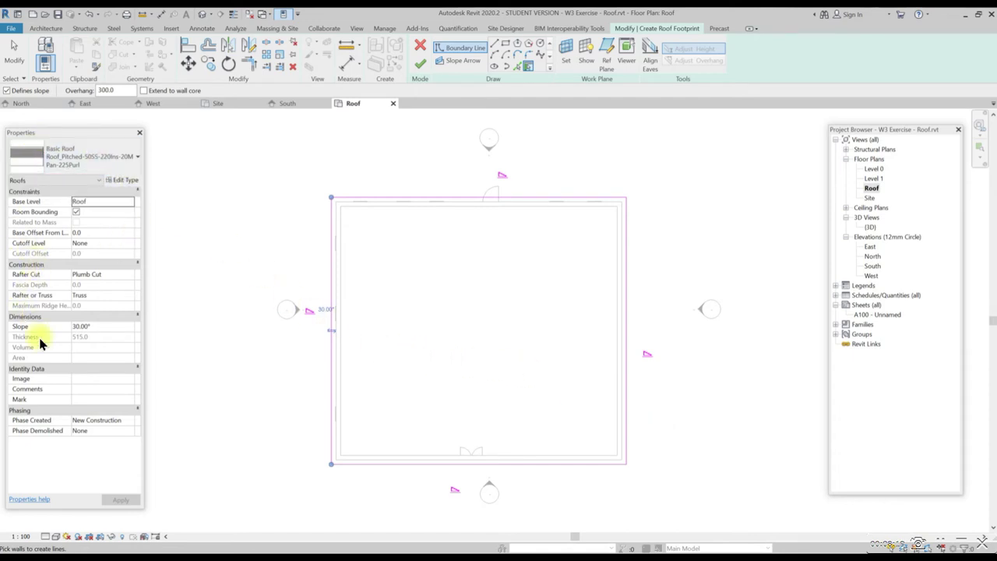
pyautogui.click(91, 328)
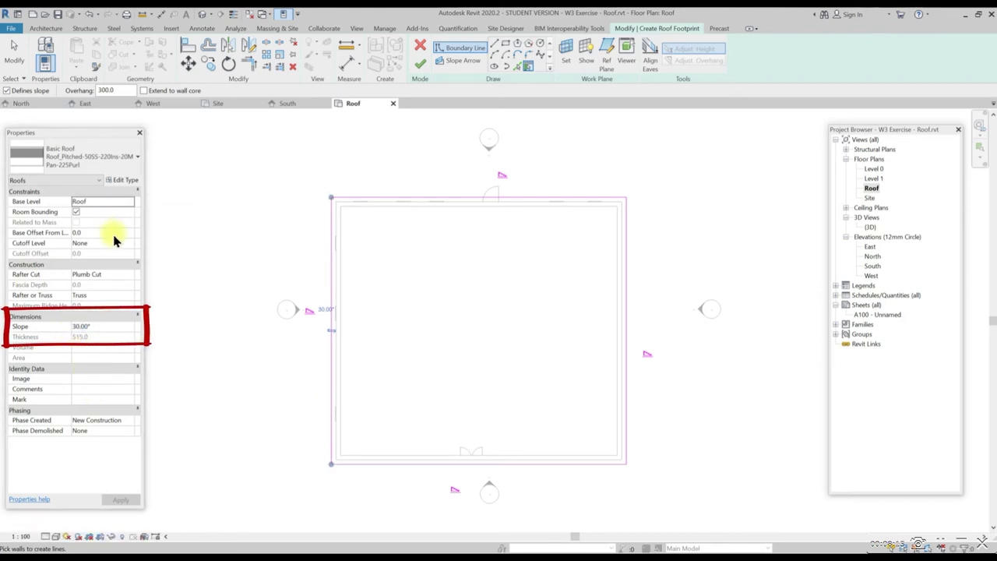
pyautogui.click(84, 326)
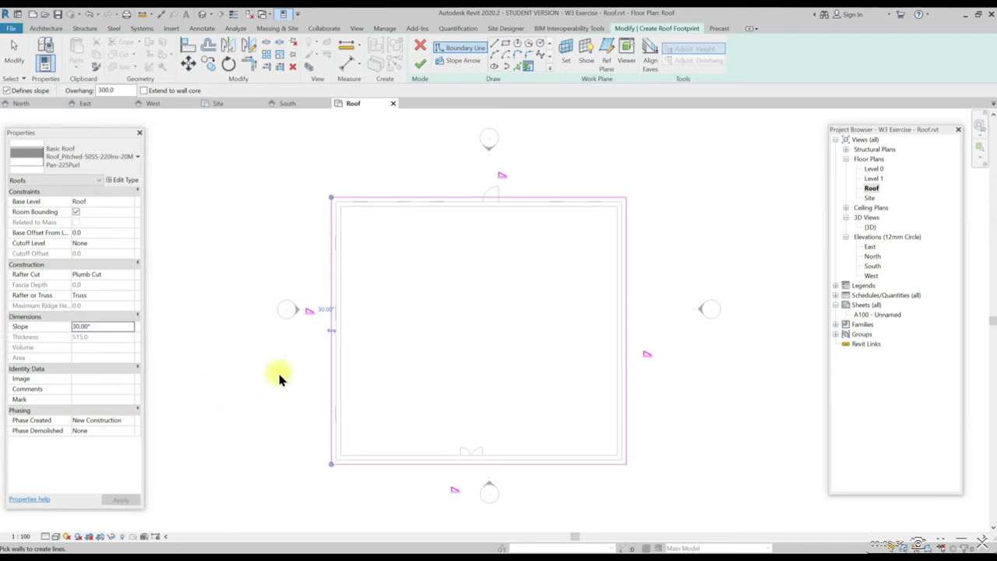
pyautogui.press('Escape')
pyautogui.press('Escape')
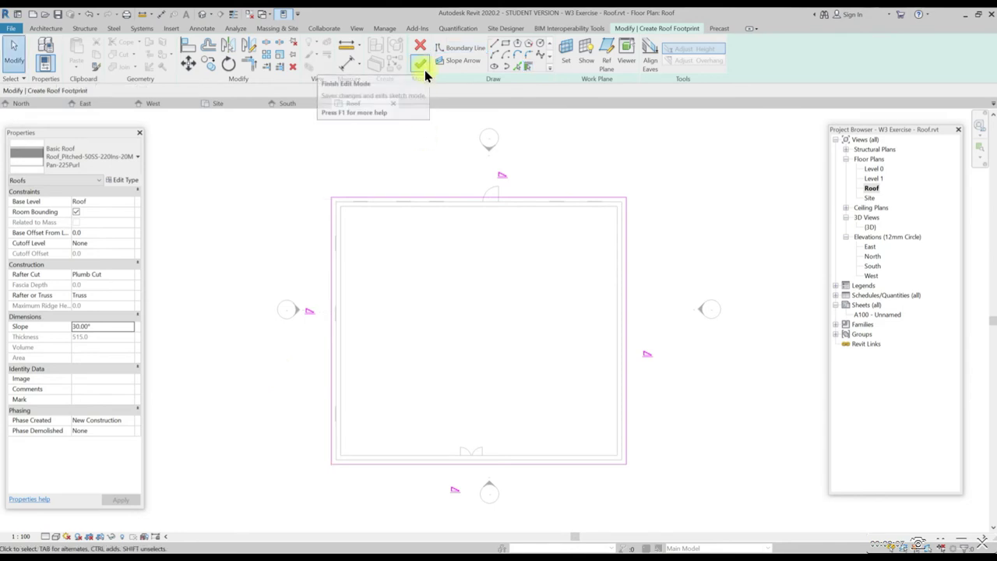
pyautogui.click(425, 70)
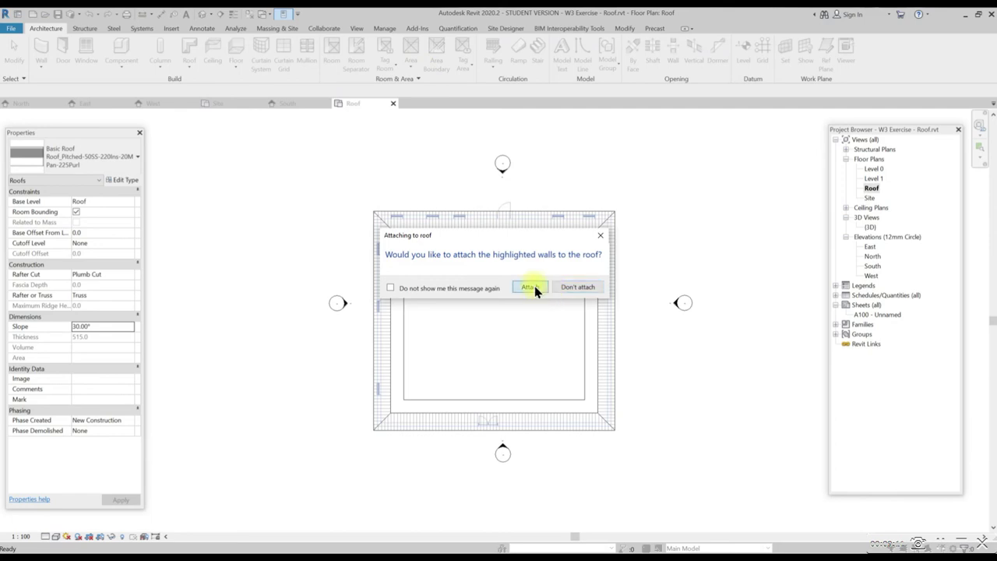
# - Attach the walls to the hip roof and view the house in the 3D view
pyautogui.click(535, 289)
pyautogui.scroll(1, 534, 311)
pyautogui.doubleClick(870, 227)
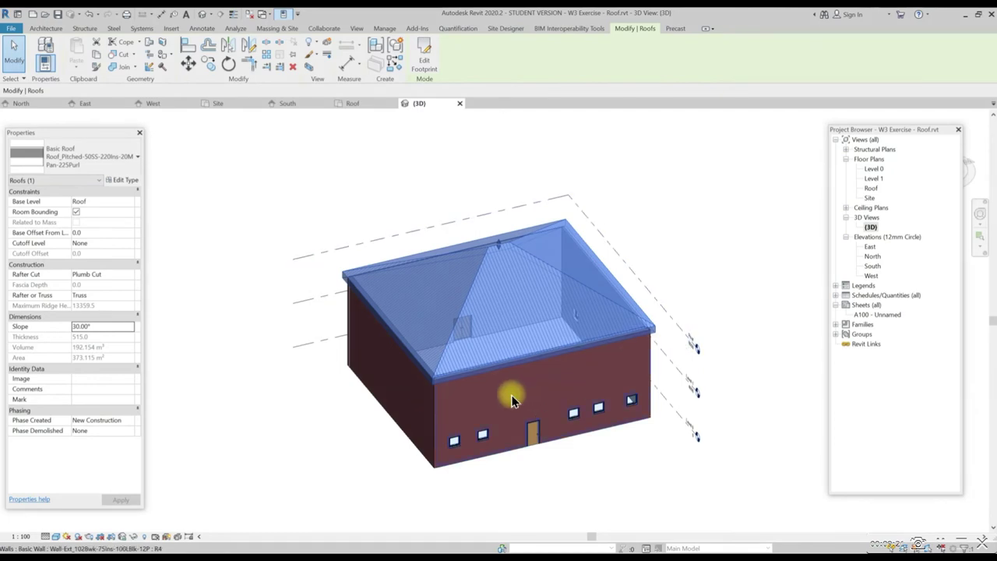
pyautogui.click(753, 312)
pyautogui.moveTo(753, 311); pyautogui.dragTo(682, 302, button='middle')
# - Try lowering the roof's ridge handle, then cancel the change and deselect
pyautogui.click(433, 241)
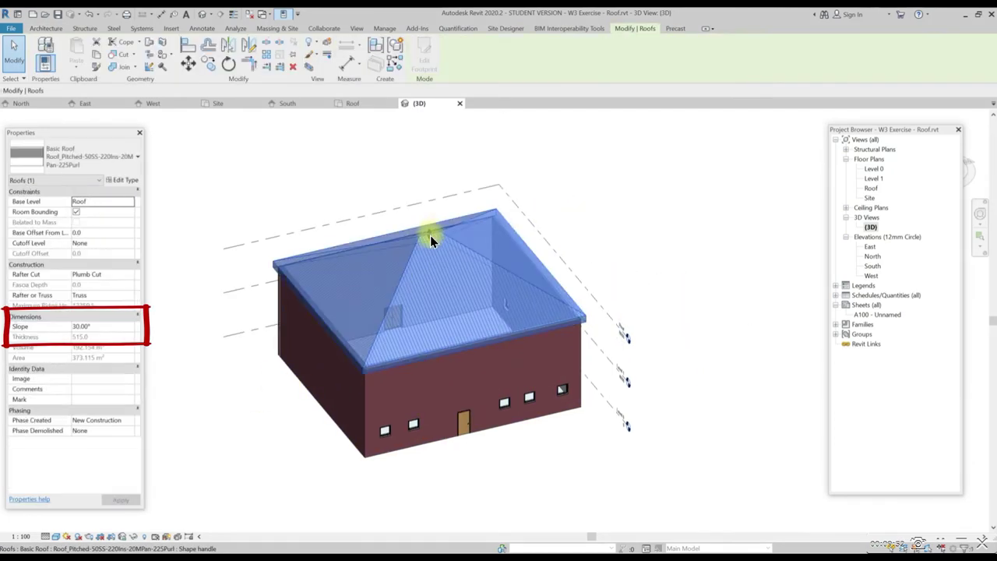
pyautogui.moveTo(433, 237); pyautogui.dragTo(427, 160)
pyautogui.moveTo(427, 234); pyautogui.dragTo(436, 282)
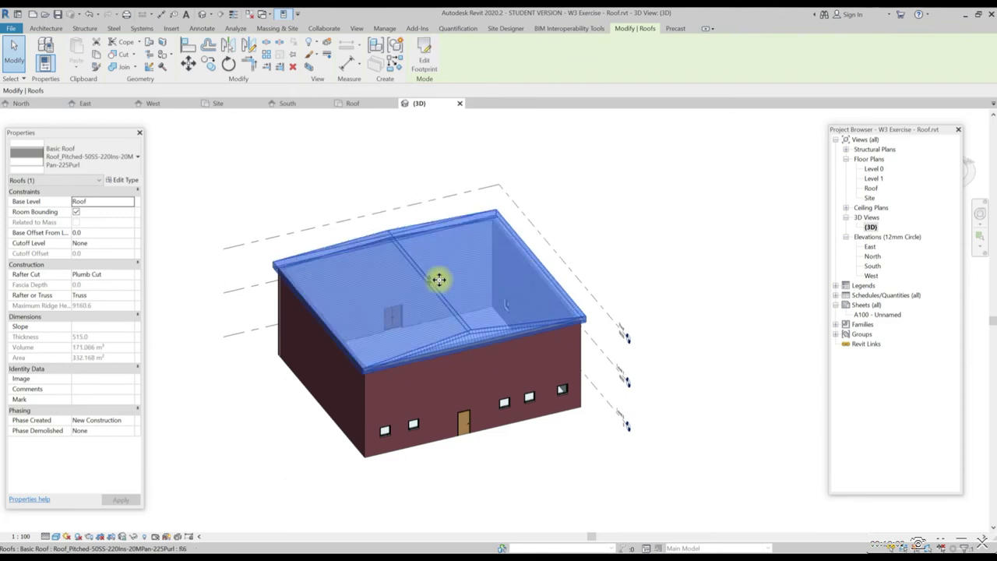
pyautogui.press('Escape')
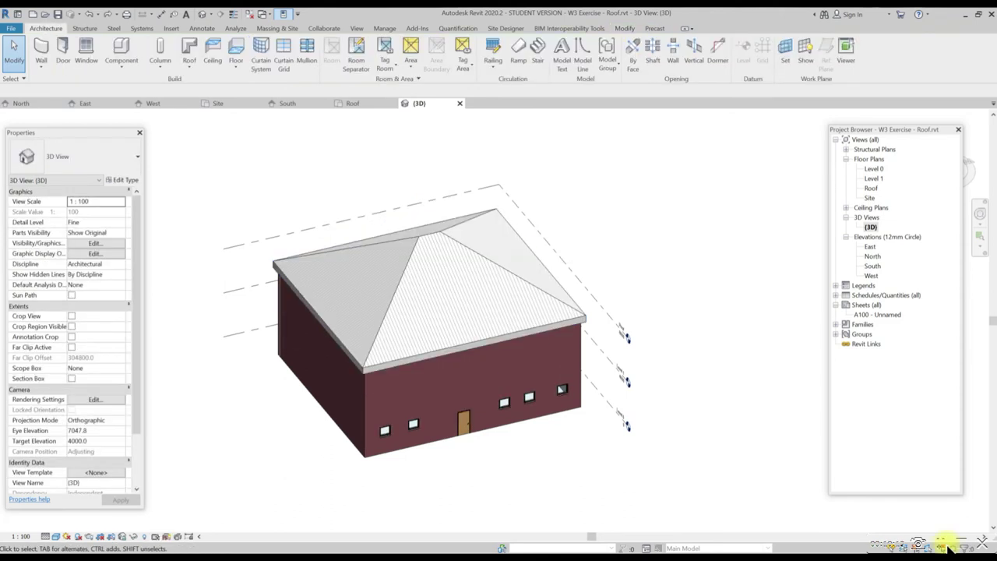
# - Switch the selected hip roof to the Roof_Flat-4Felt-150Ins-50Scr-150Conc-12Plr type
pyautogui.click(431, 293)
pyautogui.click(93, 156)
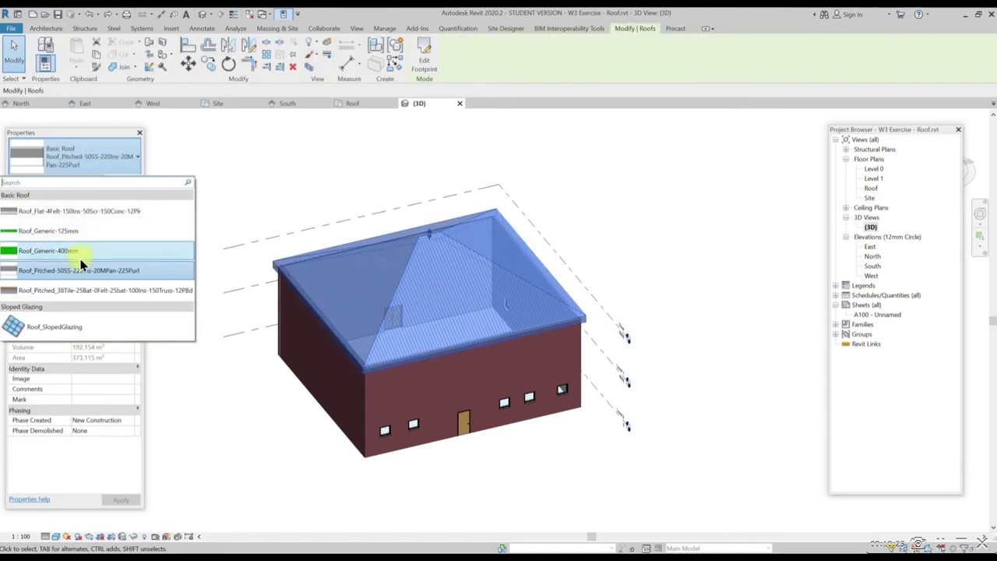
pyautogui.click(78, 211)
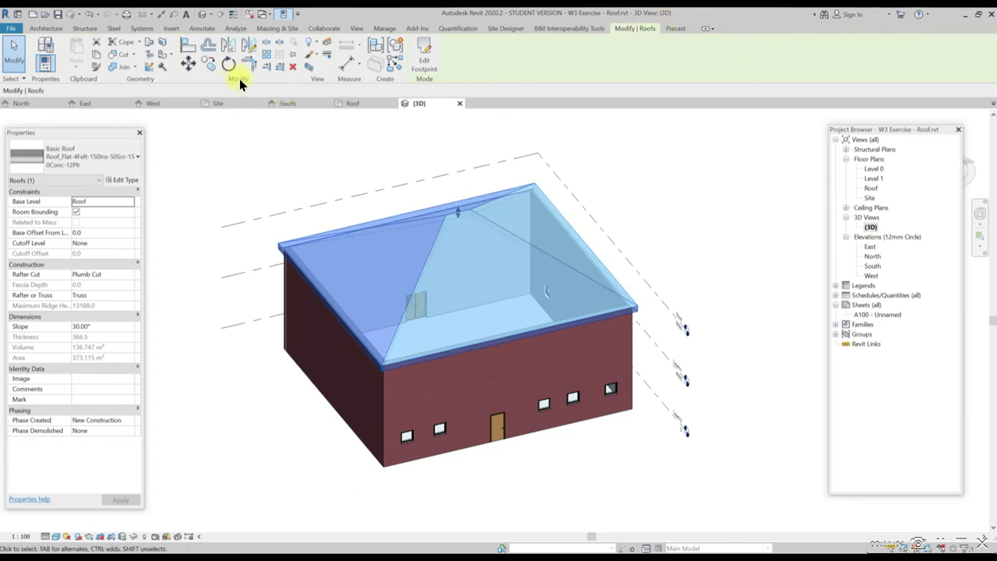
# - In the roof footprint sketch, stop the right and left end edges from defining slope, then finish
pyautogui.click(425, 66)
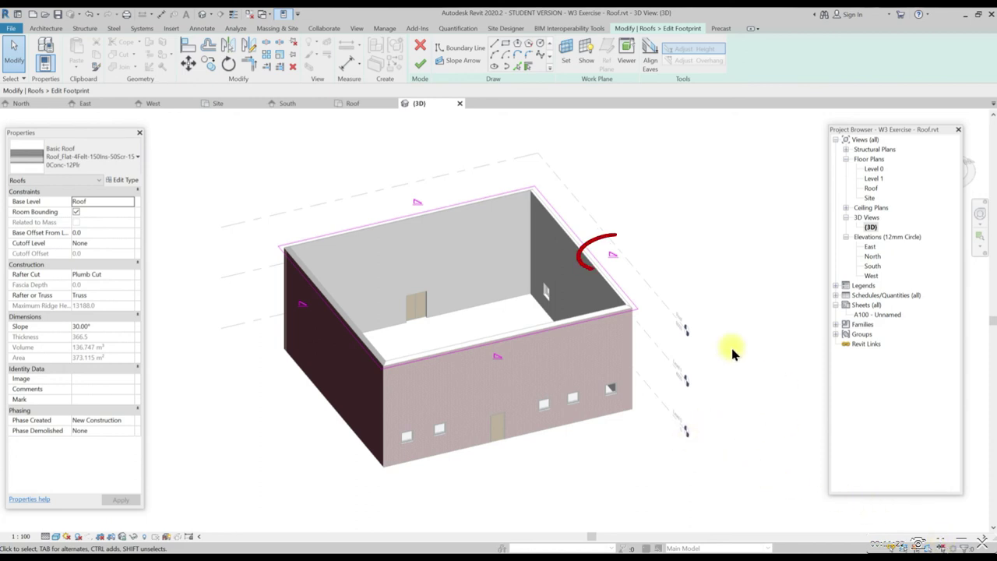
pyautogui.click(612, 257)
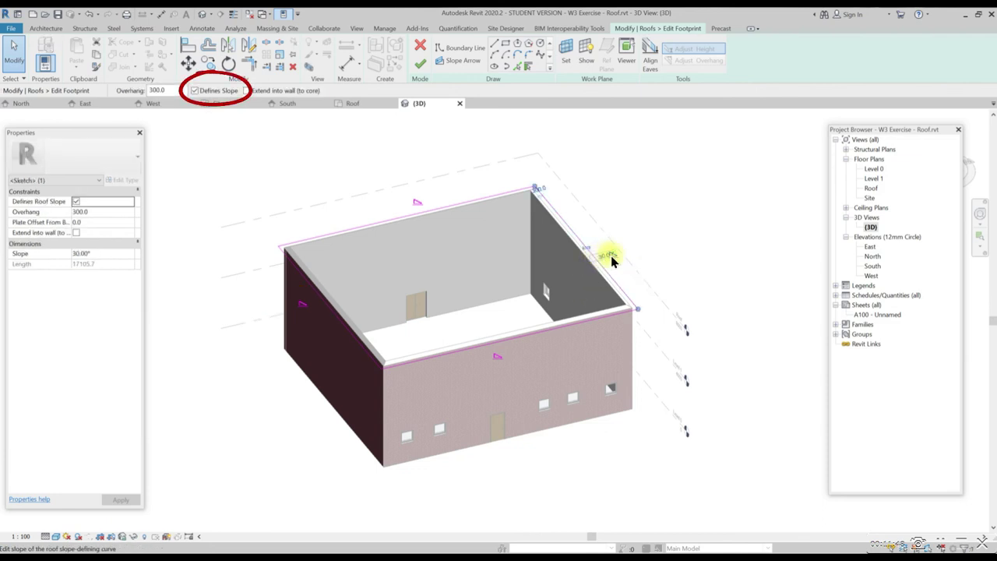
pyautogui.press('Escape')
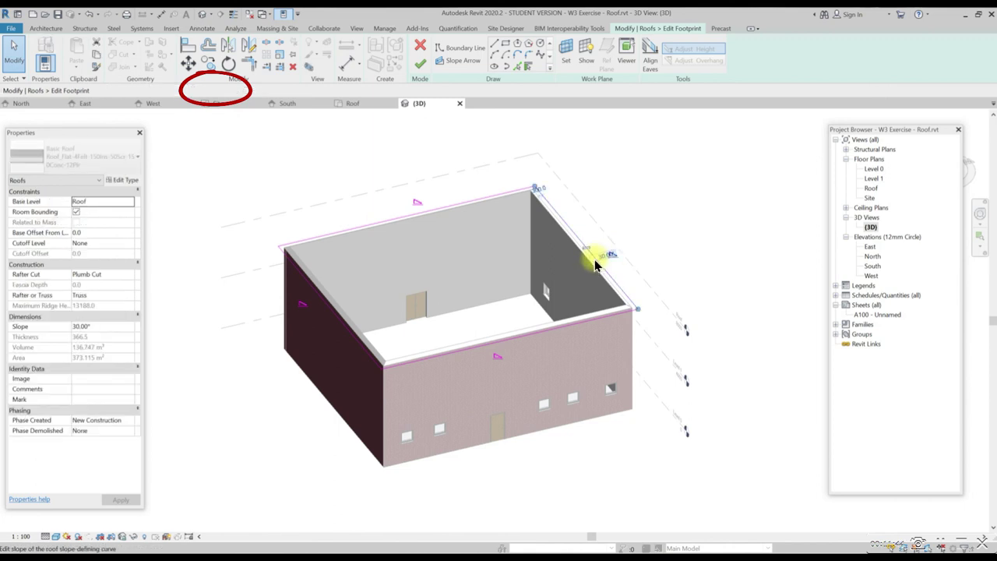
pyautogui.click(596, 264)
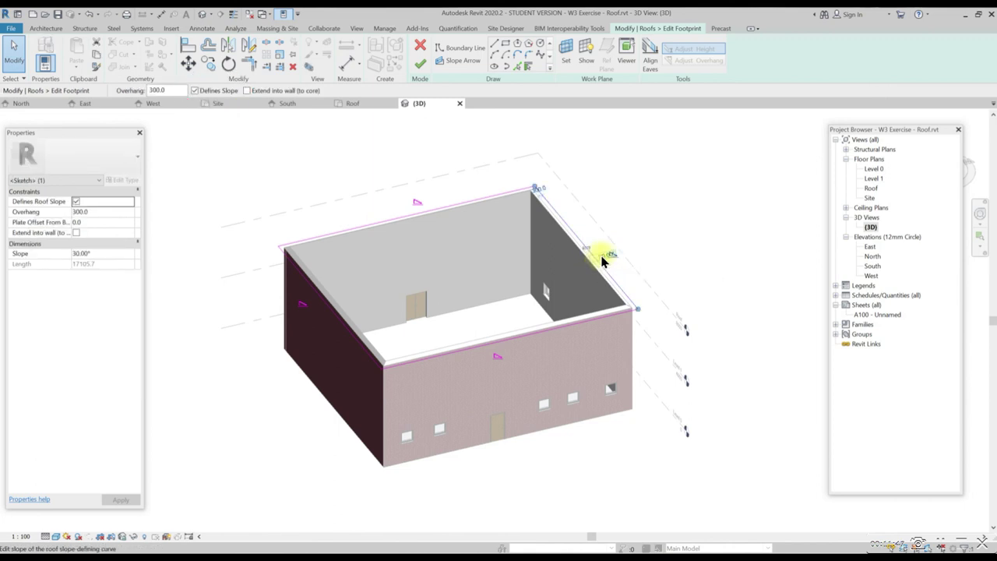
pyautogui.click(76, 201)
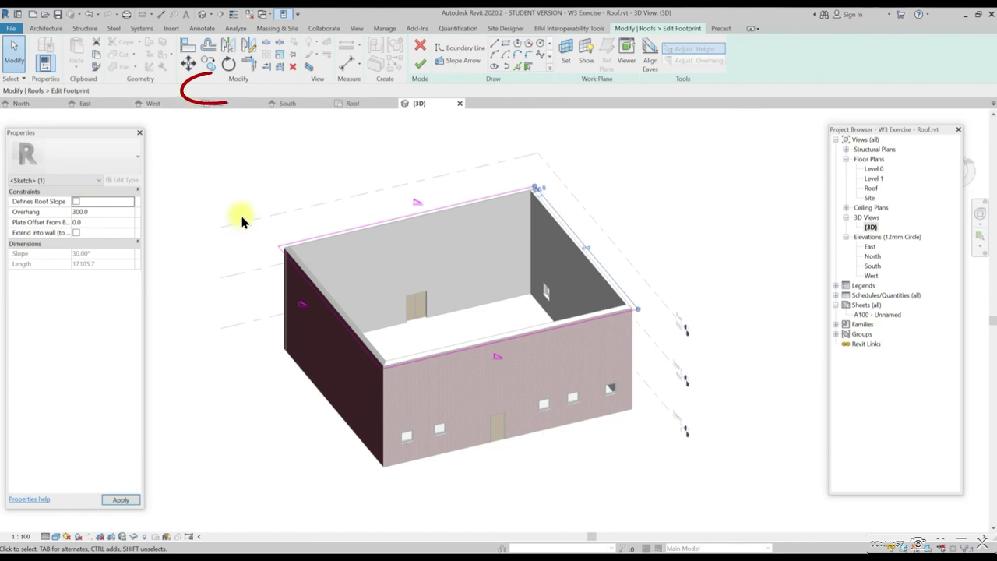
pyautogui.click(328, 306)
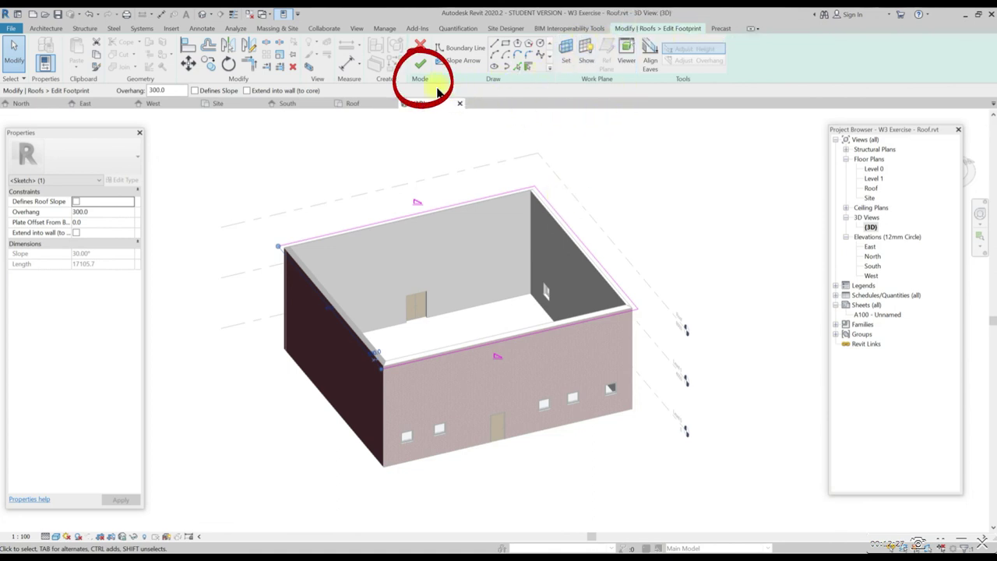
pyautogui.click(419, 65)
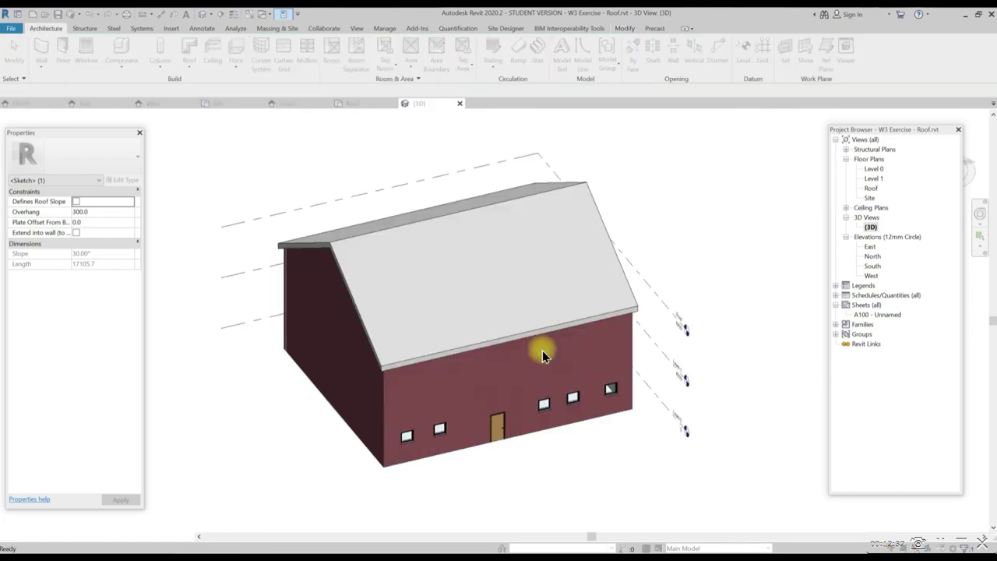